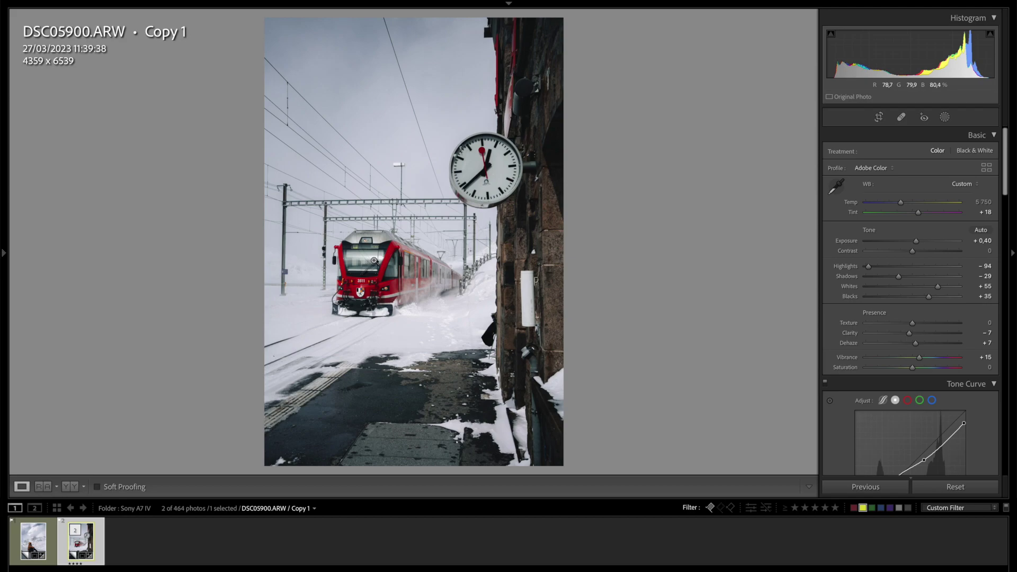
- Add a Select Subject mask, Mask 1, covering the red train
click(944, 118)
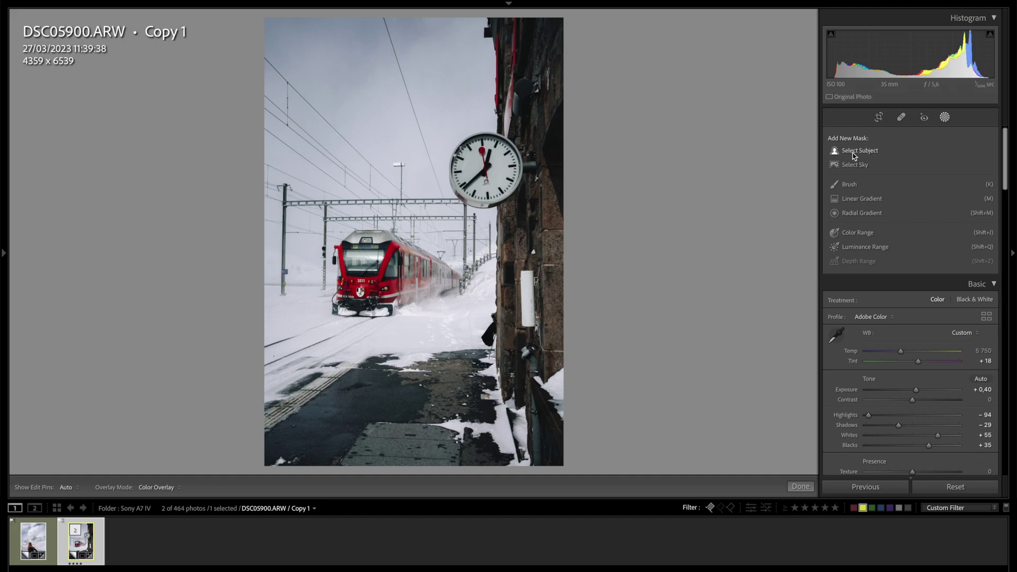
click(853, 152)
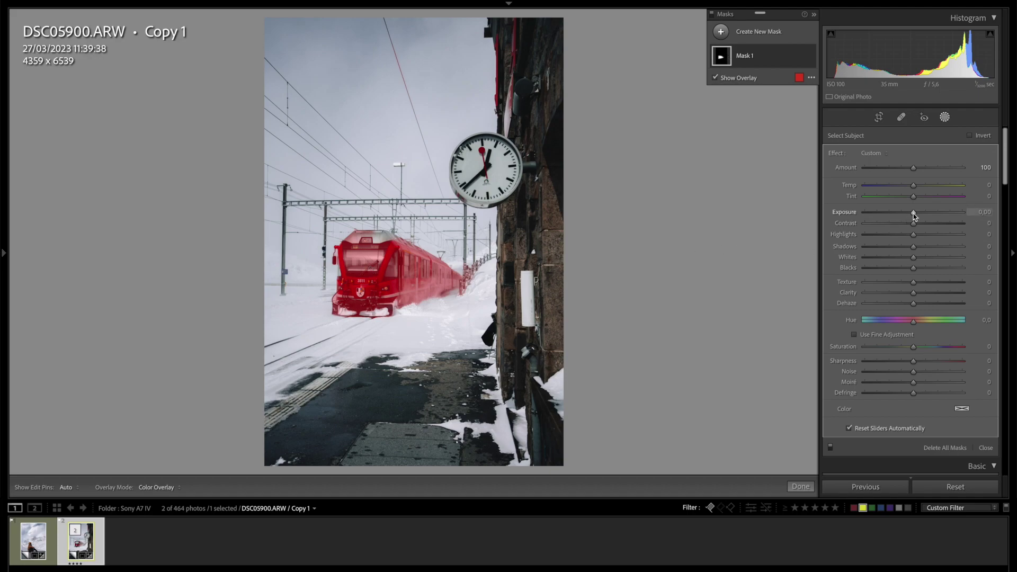
- Give Mask 1 Exposure about +0.11, Shadows +5 and Dehaze +2, then deselect it
drag(913, 214, 913, 214)
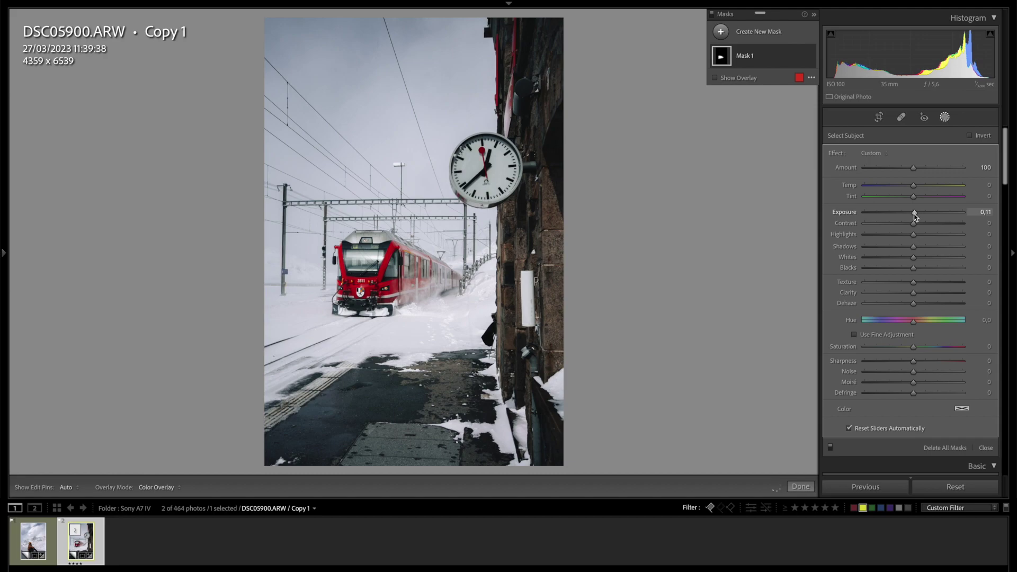
drag(913, 246, 917, 247)
drag(913, 305, 915, 307)
click(831, 449)
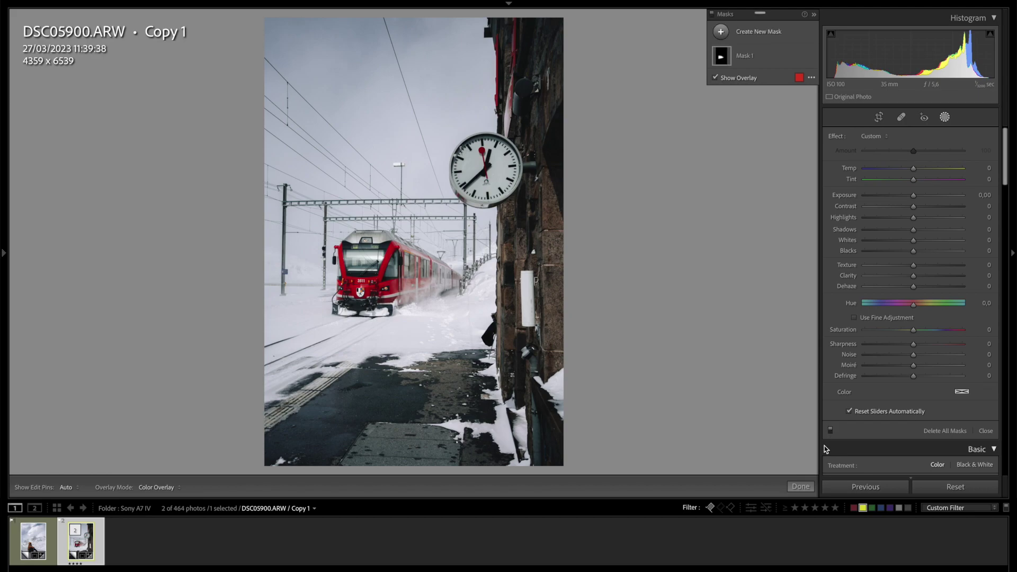
- Duplicate and invert Mask 1, then set the background copy to Exposure −0.08 and Shadows −14
mouse_move(762, 56)
click(800, 56)
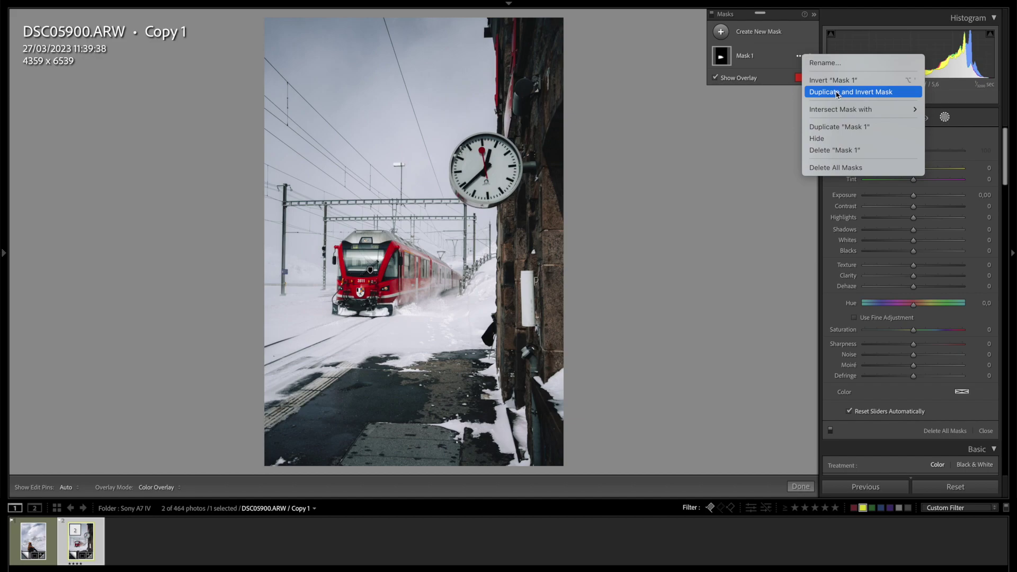
click(836, 93)
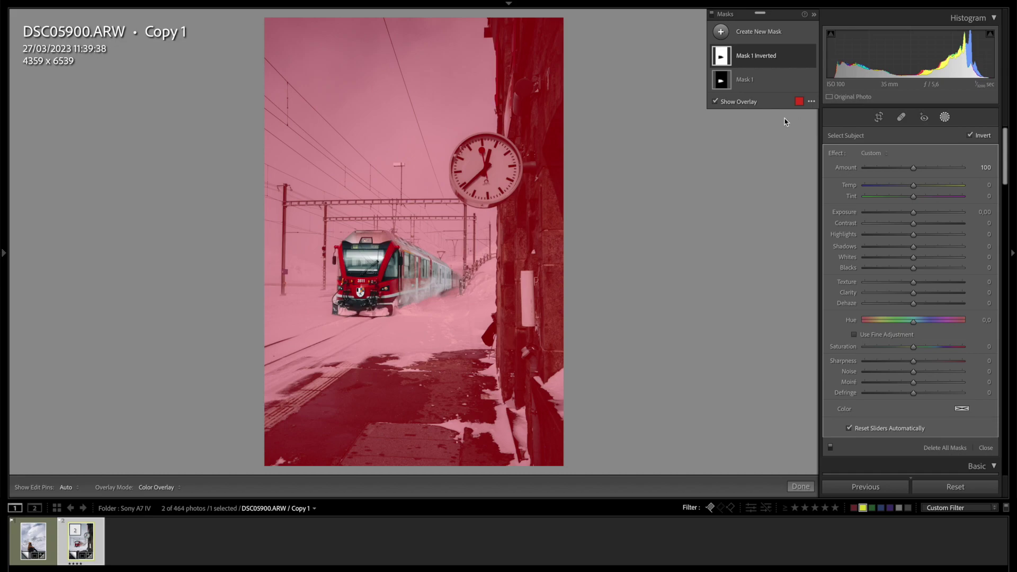
click(714, 100)
drag(914, 213, 912, 214)
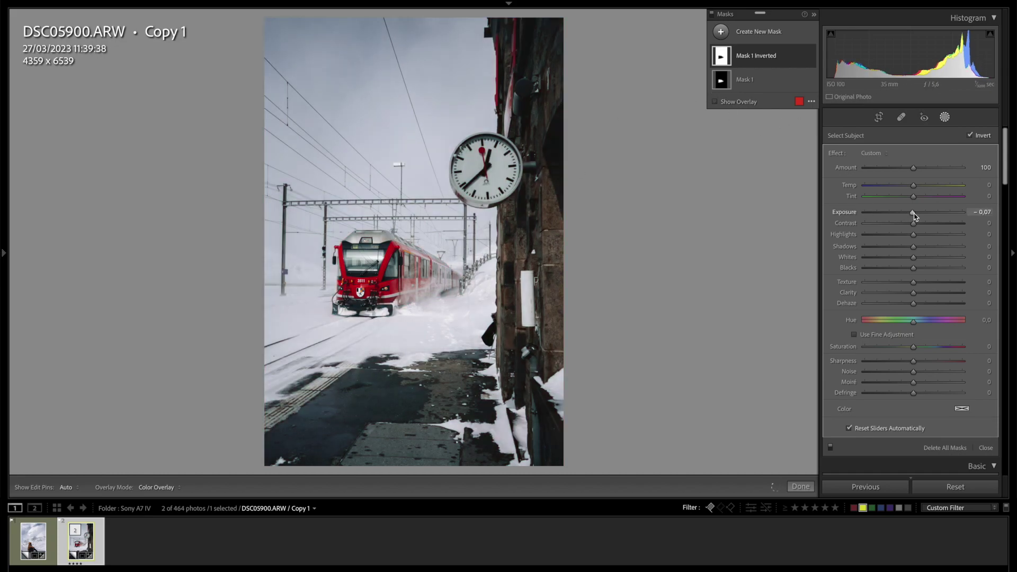
click(905, 247)
drag(905, 247, 907, 247)
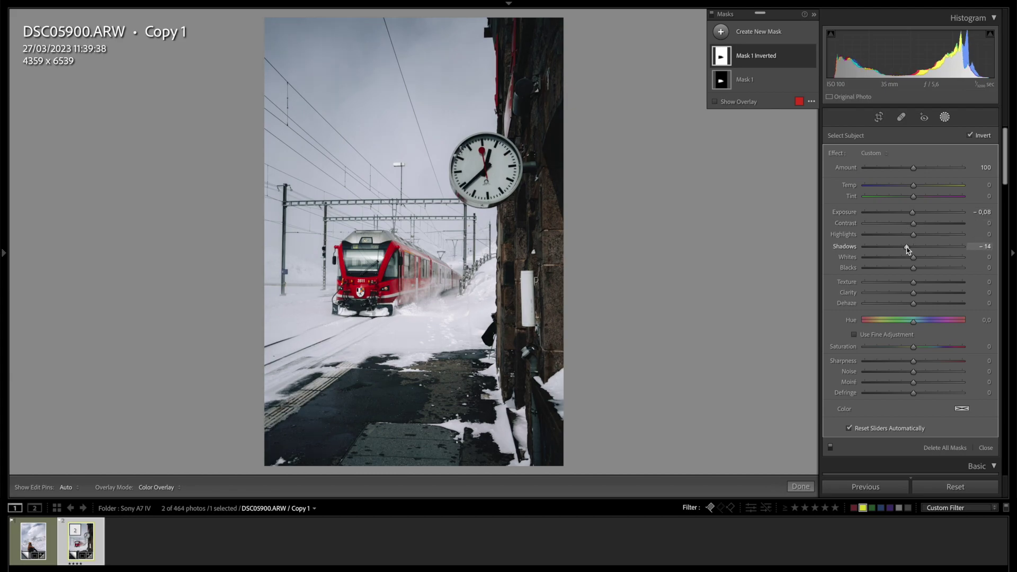
click(830, 447)
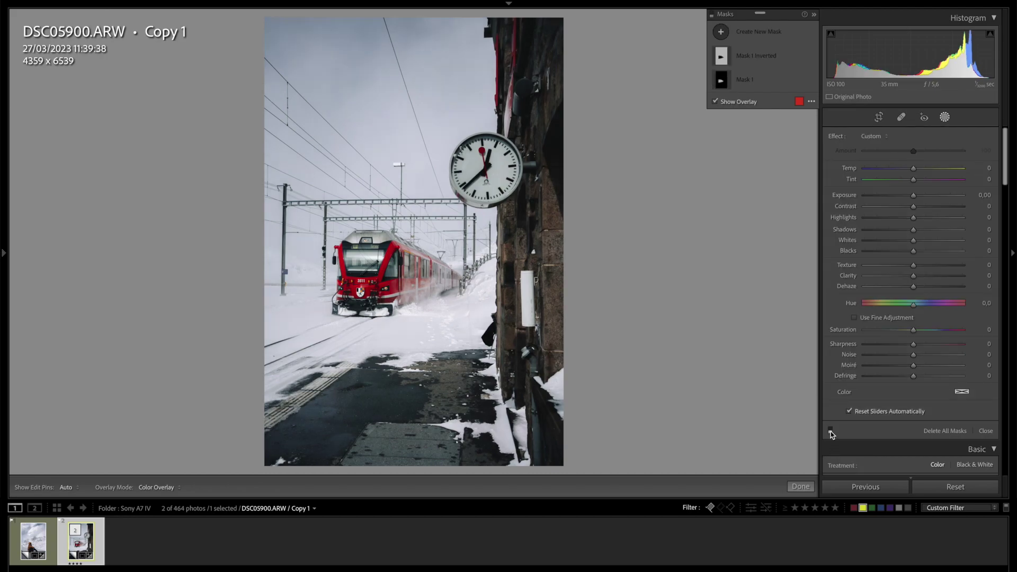
click(829, 430)
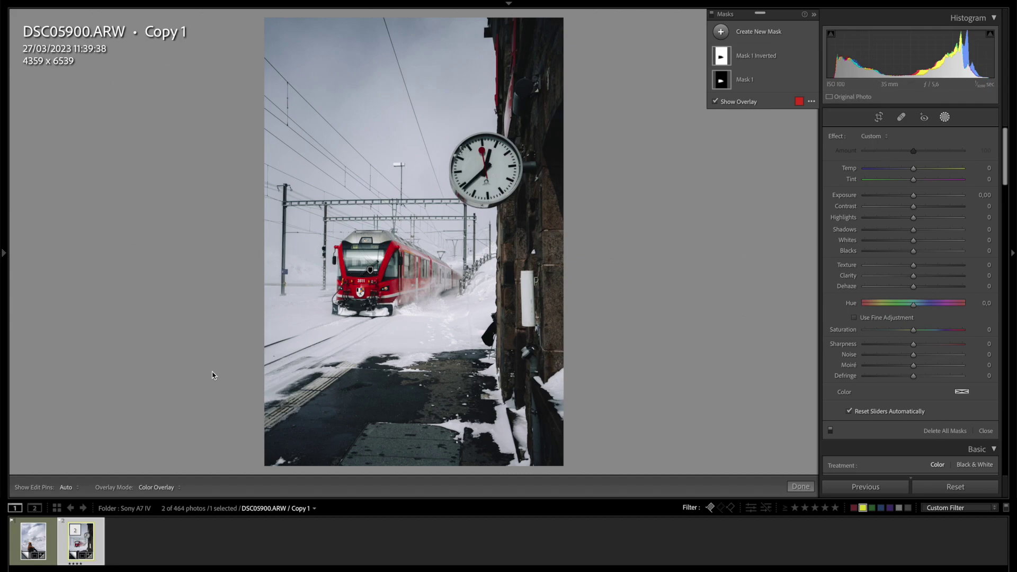
- Preview the snowy mountain portrait, then select it together with the active train photo
click(42, 540)
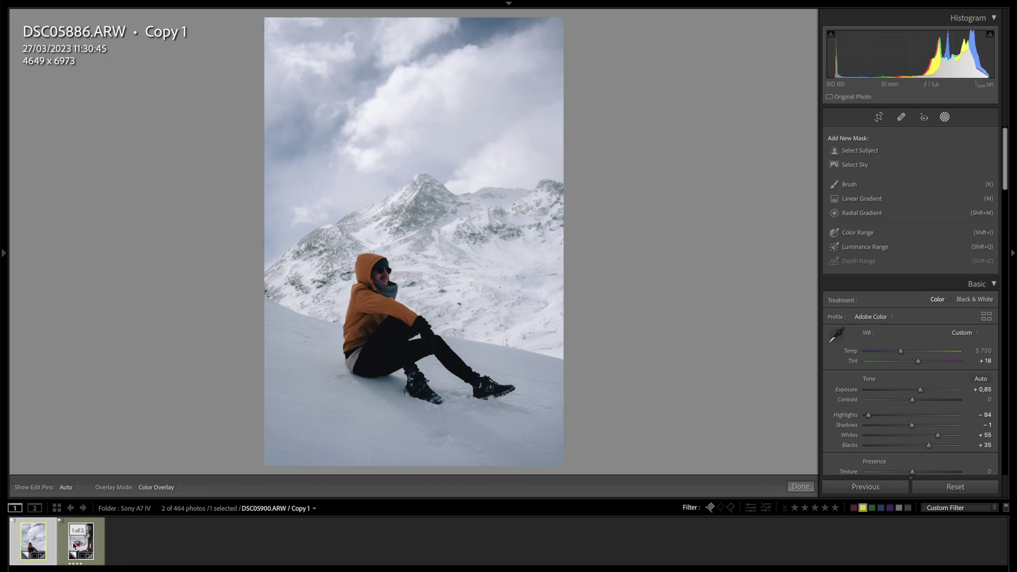
mouse_move(80, 541)
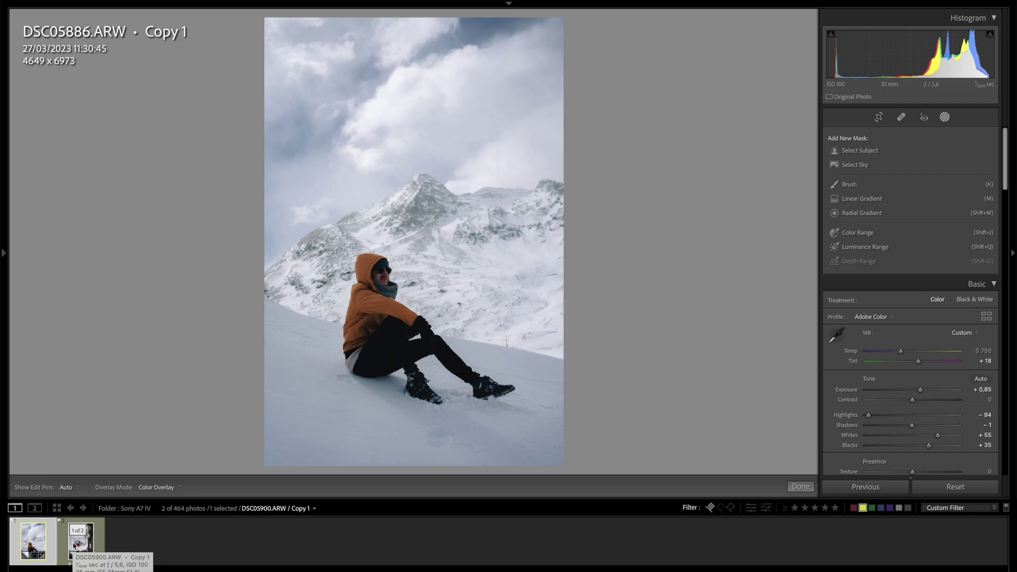
click(74, 545)
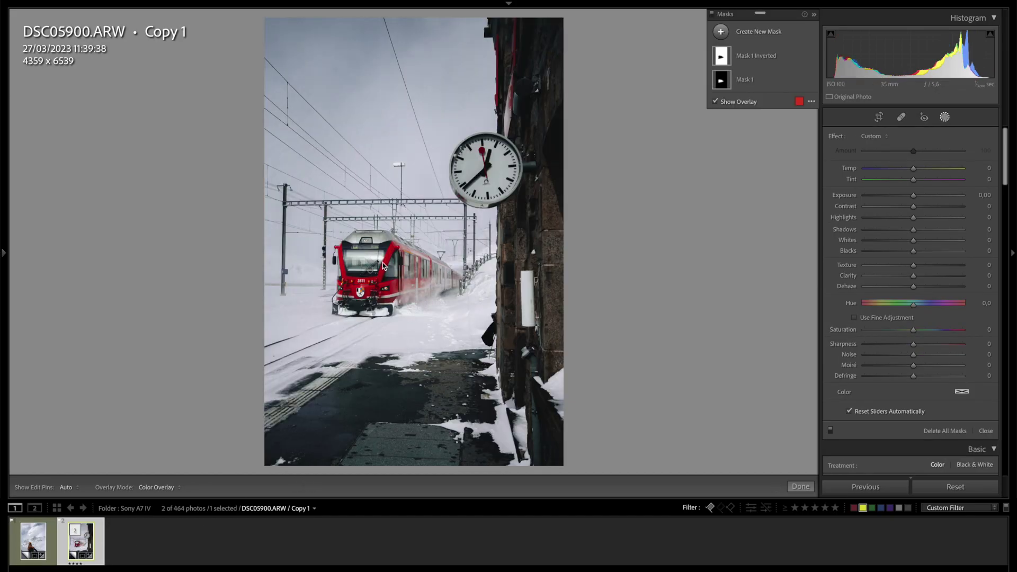
ctrl+click(31, 540)
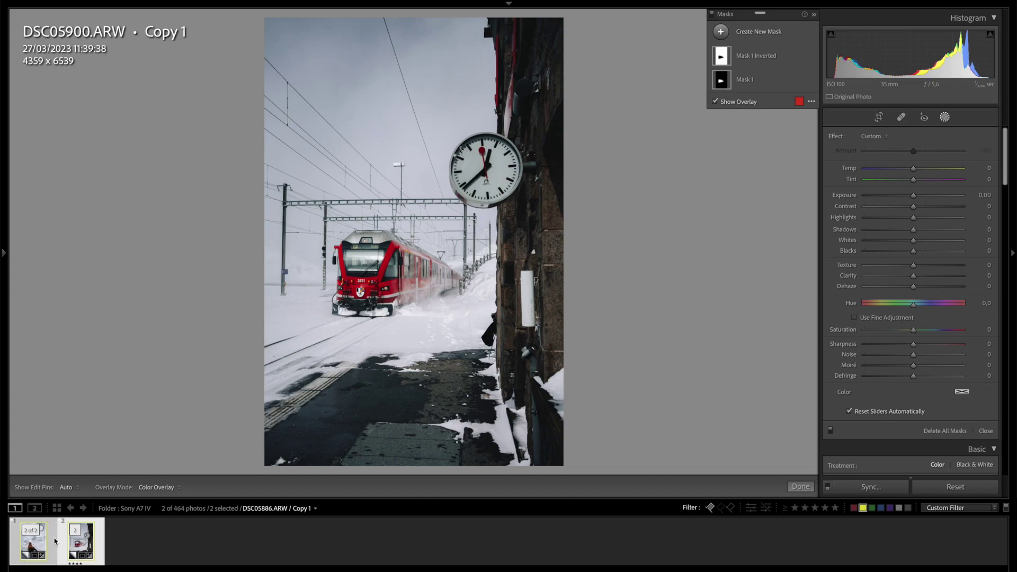
- Synchronize the train settings, including Mask 1 and Mask 1 Inverted, to the portrait and view it
click(873, 491)
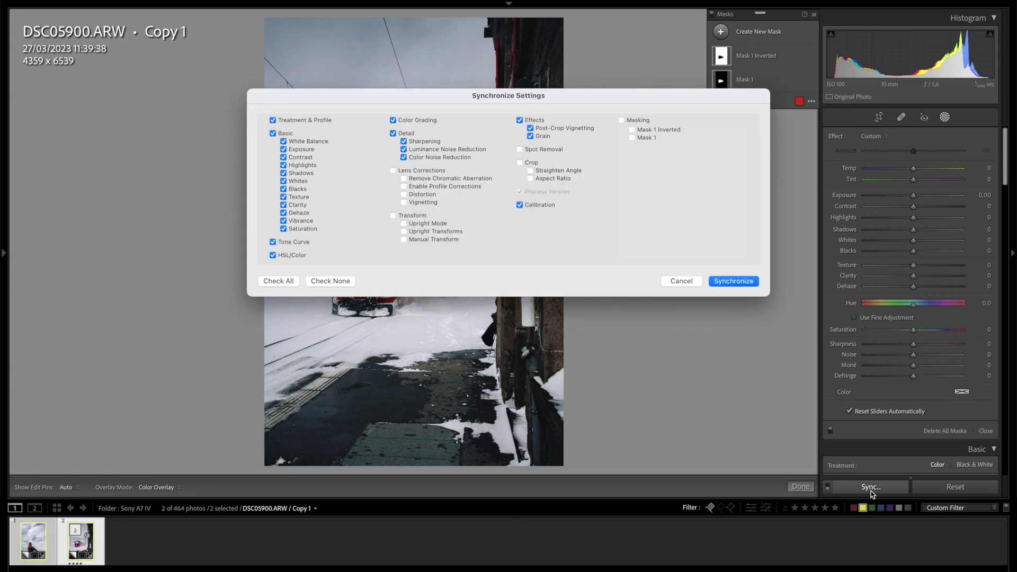
click(622, 121)
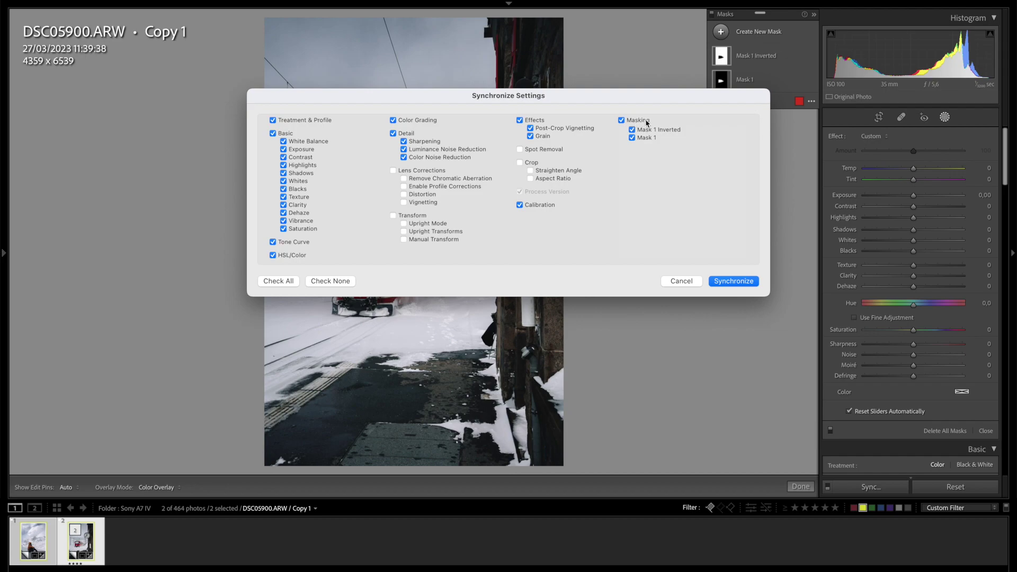
click(735, 282)
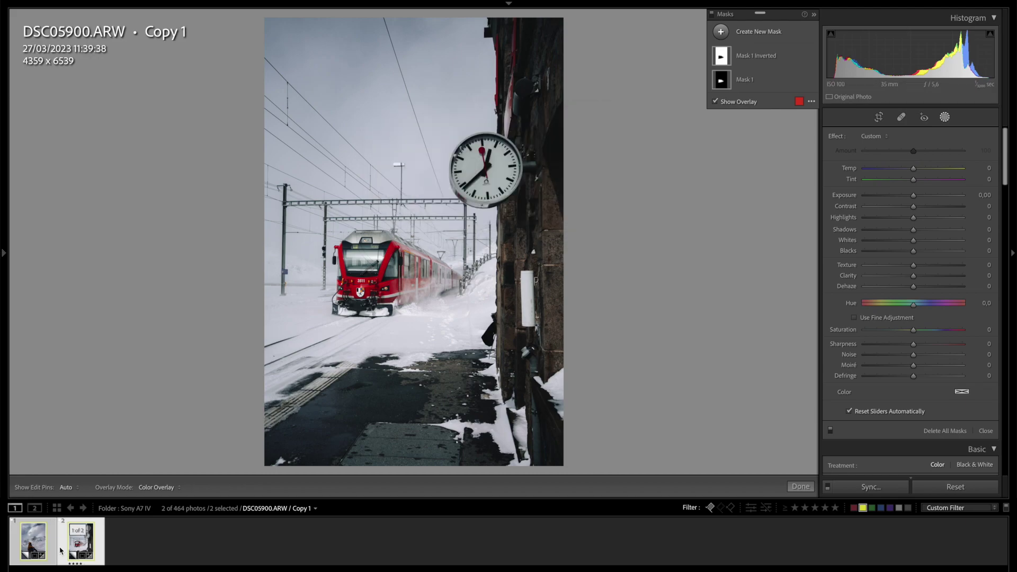
click(33, 540)
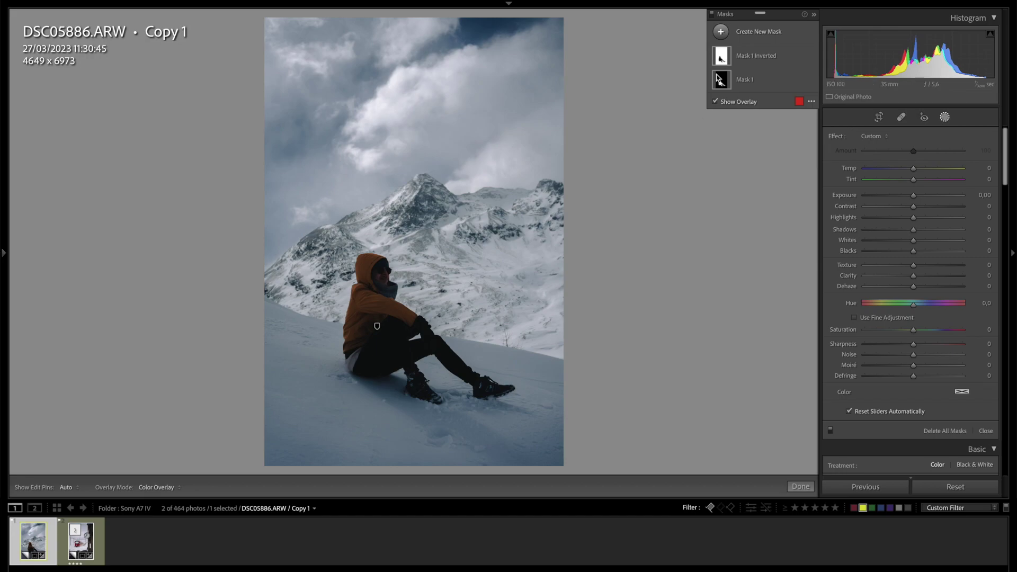
click(729, 59)
- Raise the portrait's global Exposure to +1.00 and lift its Shadows
click(944, 117)
drag(916, 240, 924, 240)
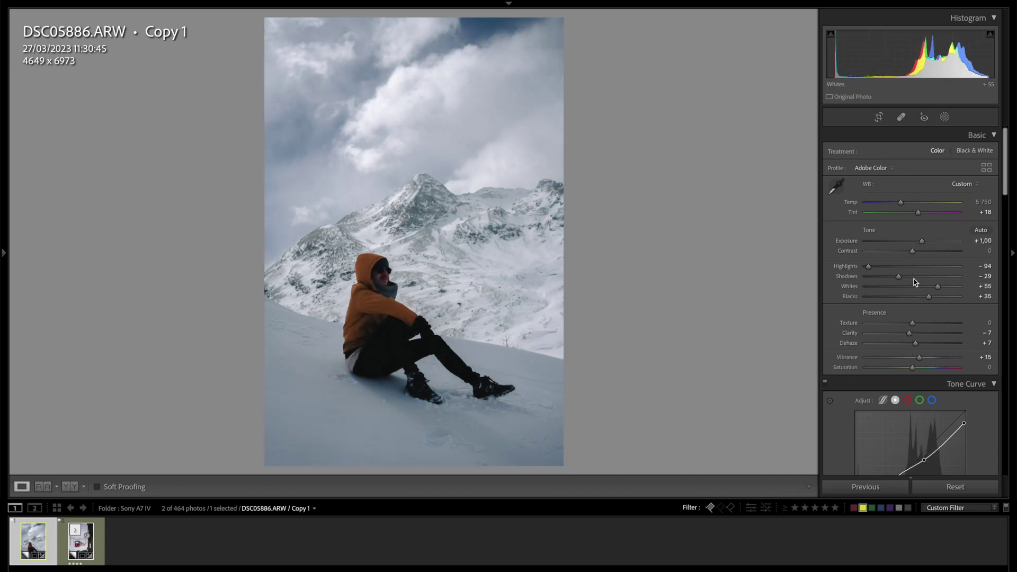
drag(898, 276, 912, 276)
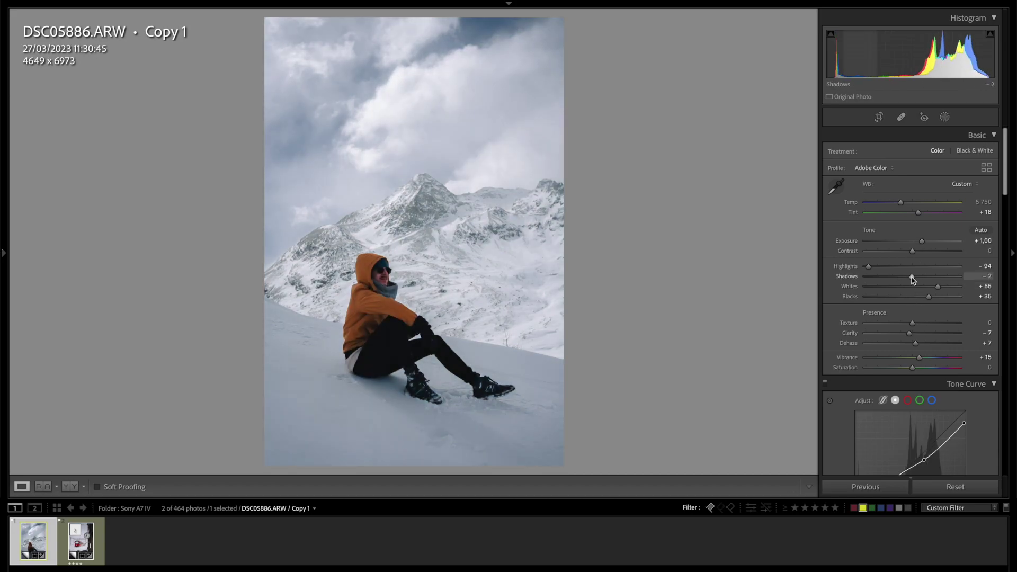
- In HSL, set Orange Luminance to −19 and Orange Saturation to −4
scroll(912, 296, down, 3)
scroll(912, 323, down, 3)
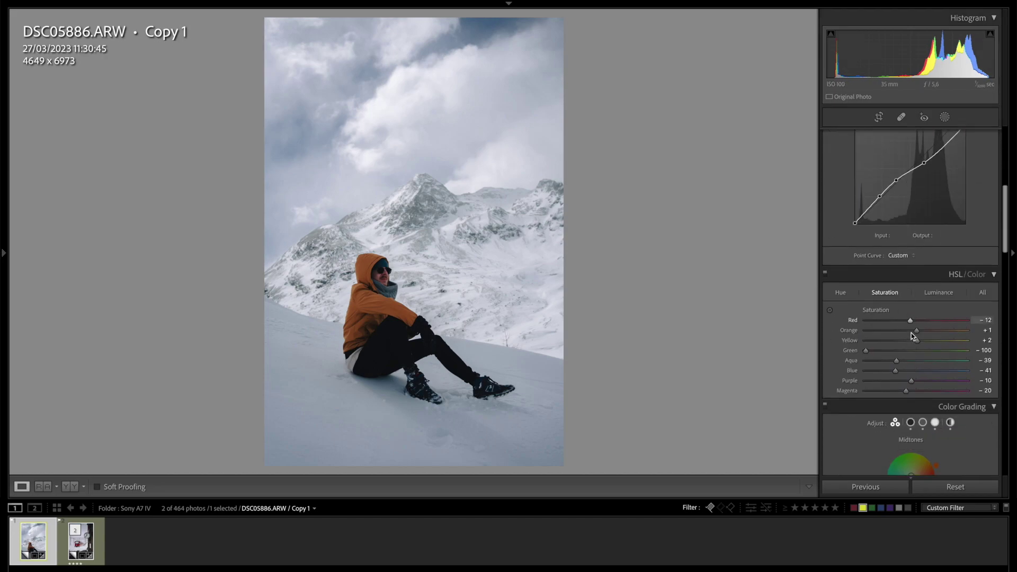
click(939, 293)
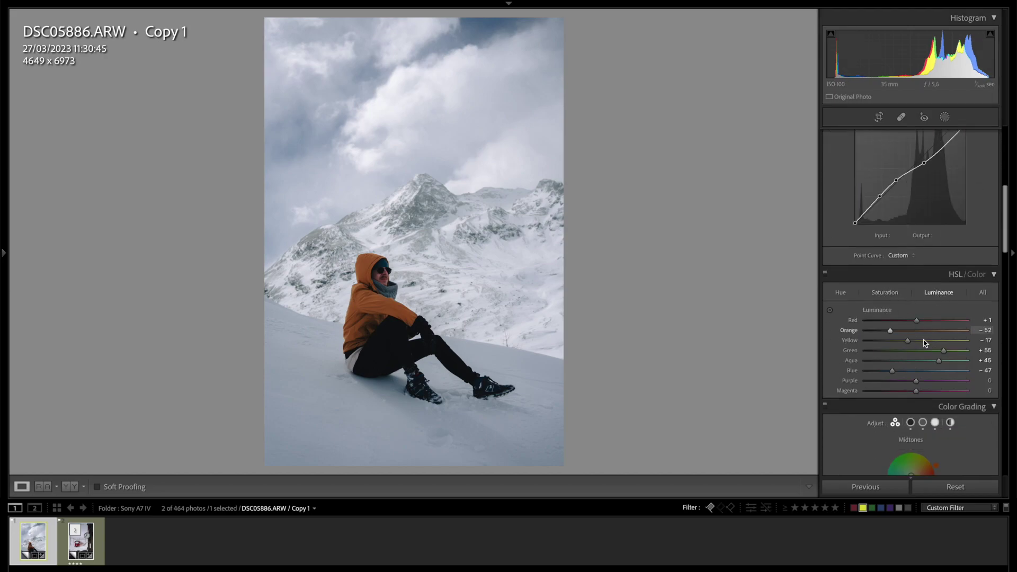
click(907, 331)
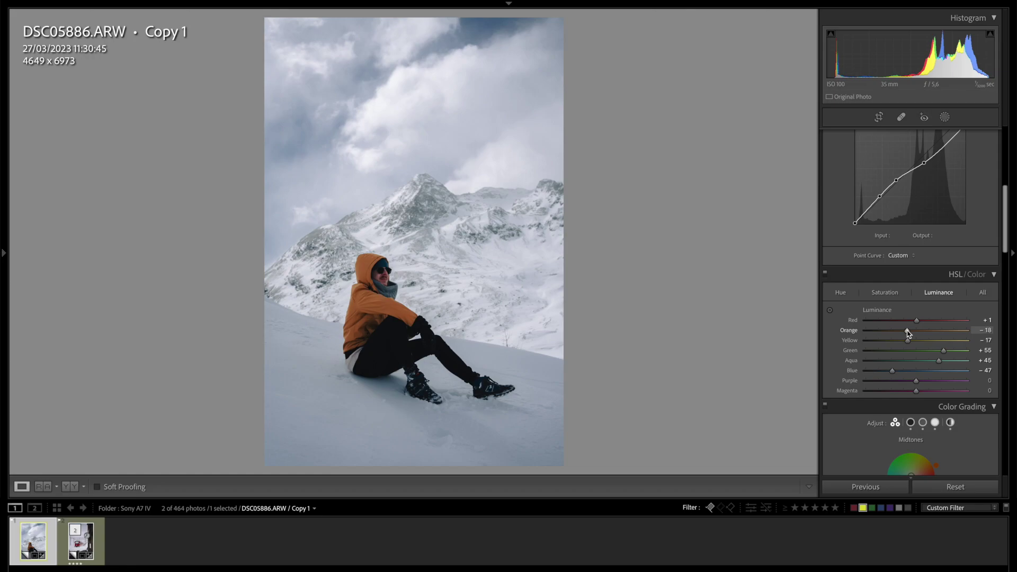
click(884, 293)
drag(916, 332, 914, 333)
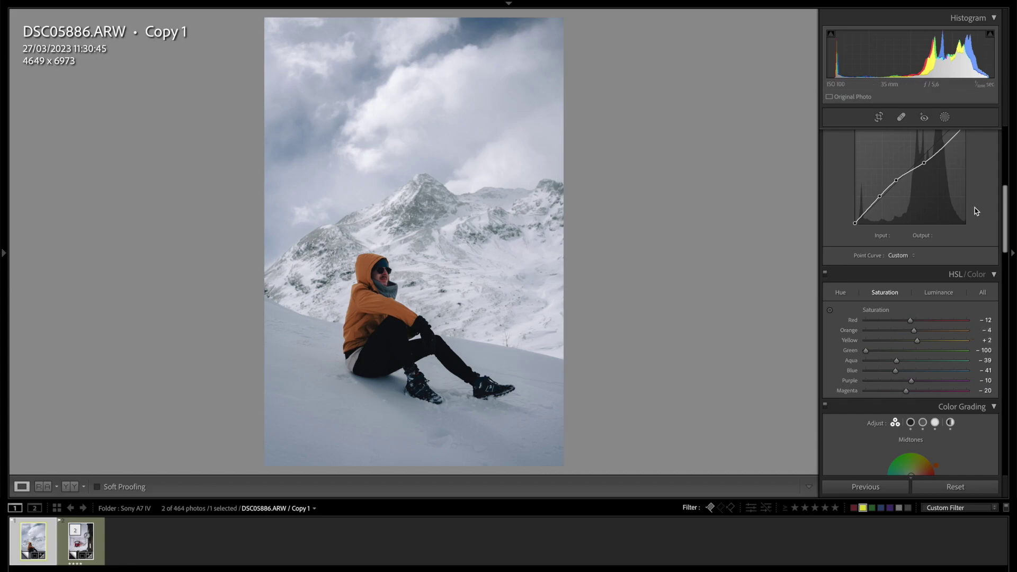
click(947, 121)
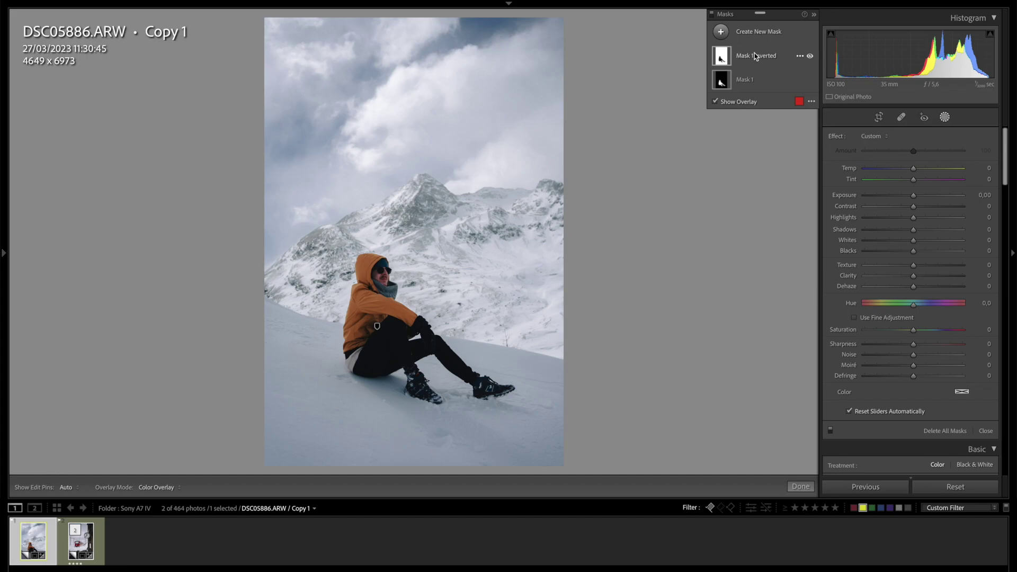
click(830, 431)
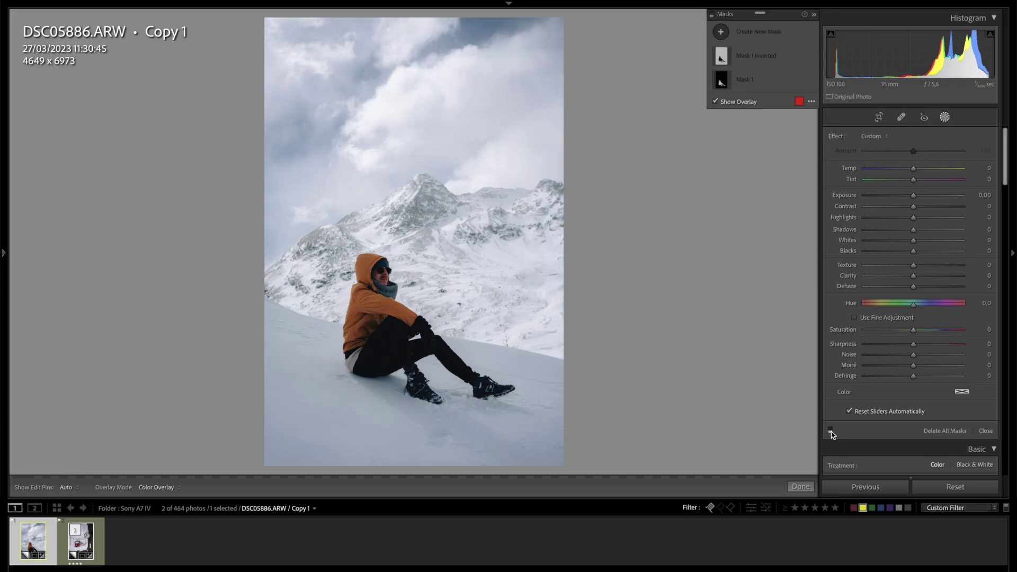
click(830, 431)
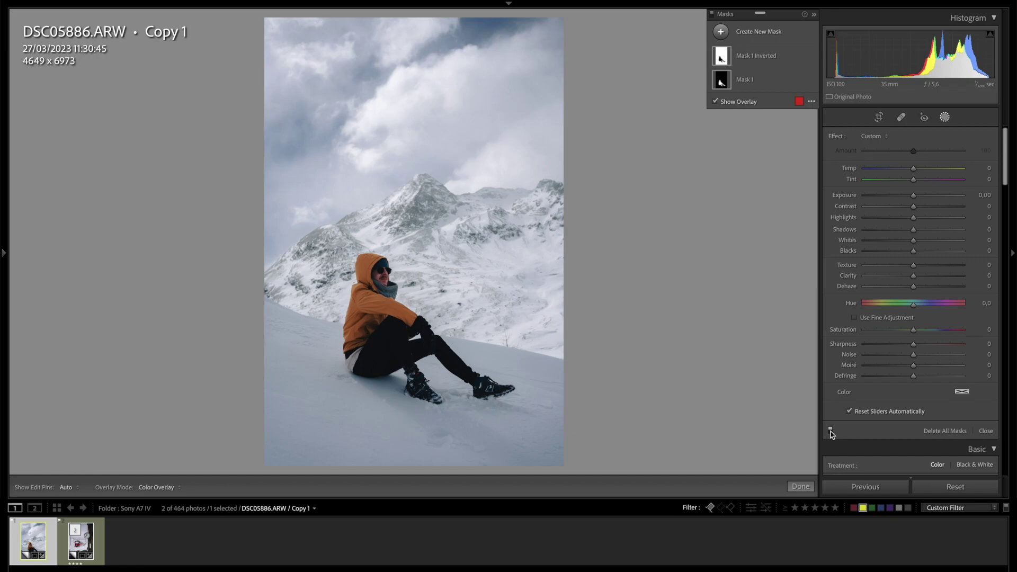
click(831, 431)
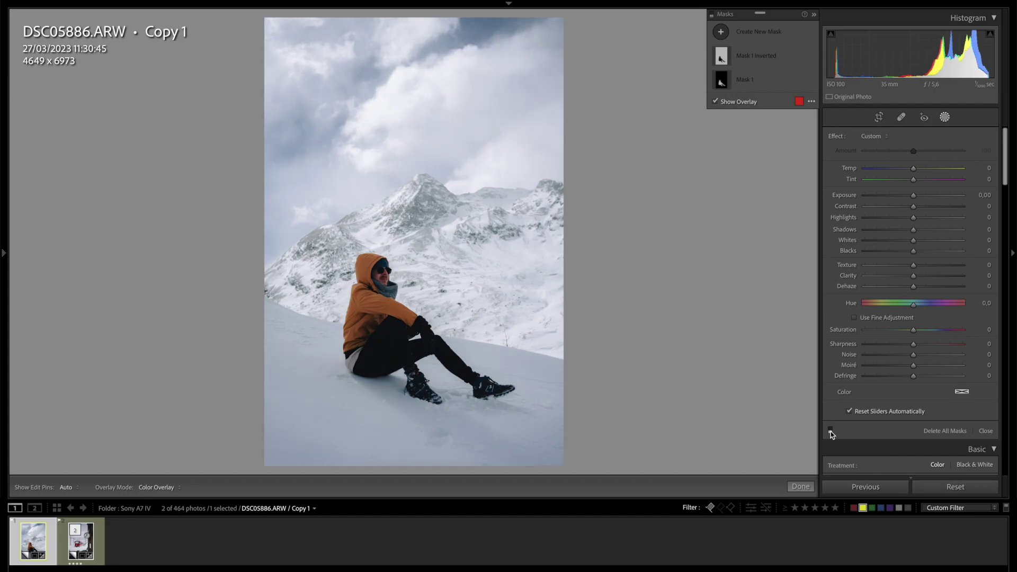
click(830, 431)
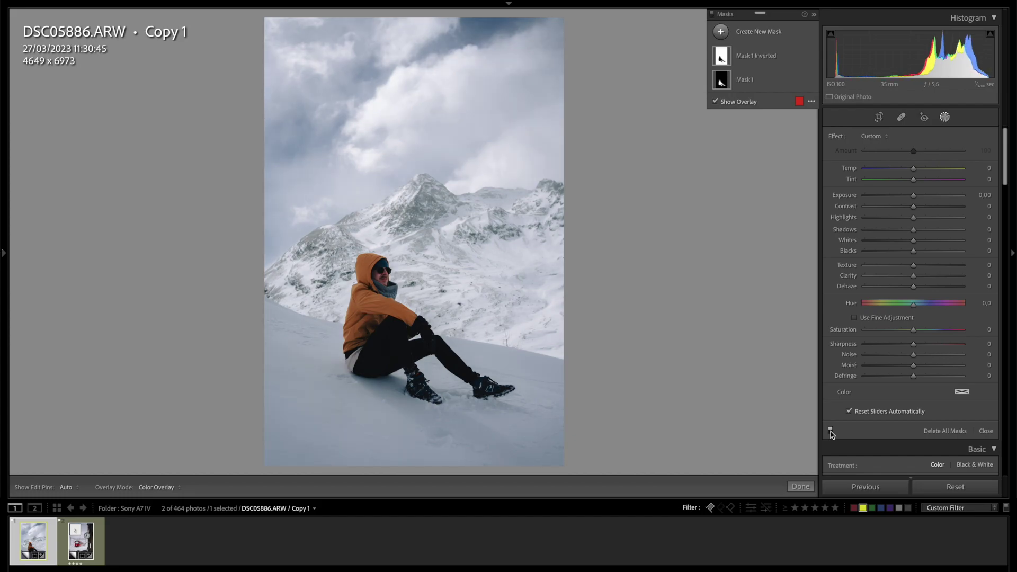